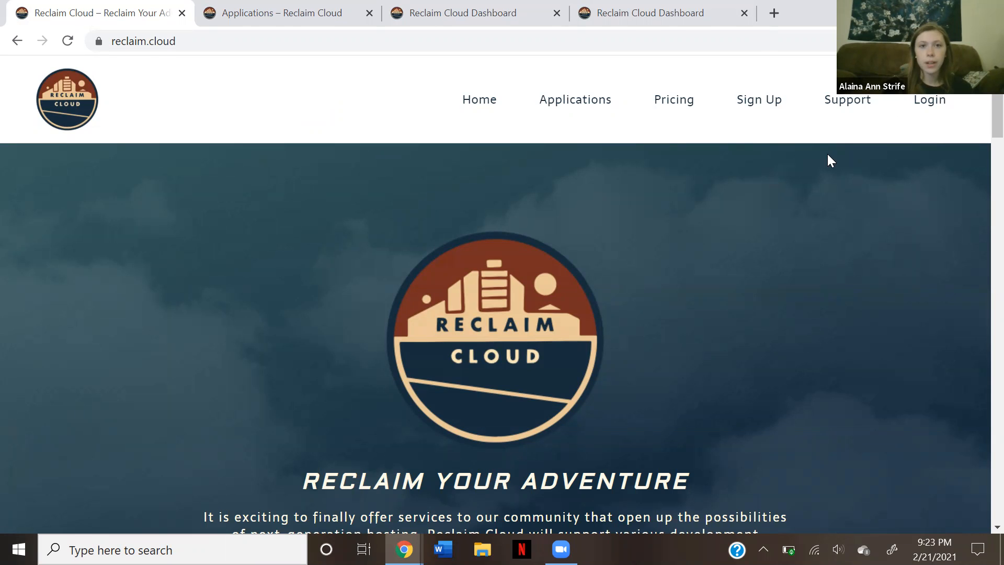
Step: Open the Reclaim Cloud sign-up page and fill in the email address field with the saved personal email
scroll(634, 244, down, 3)
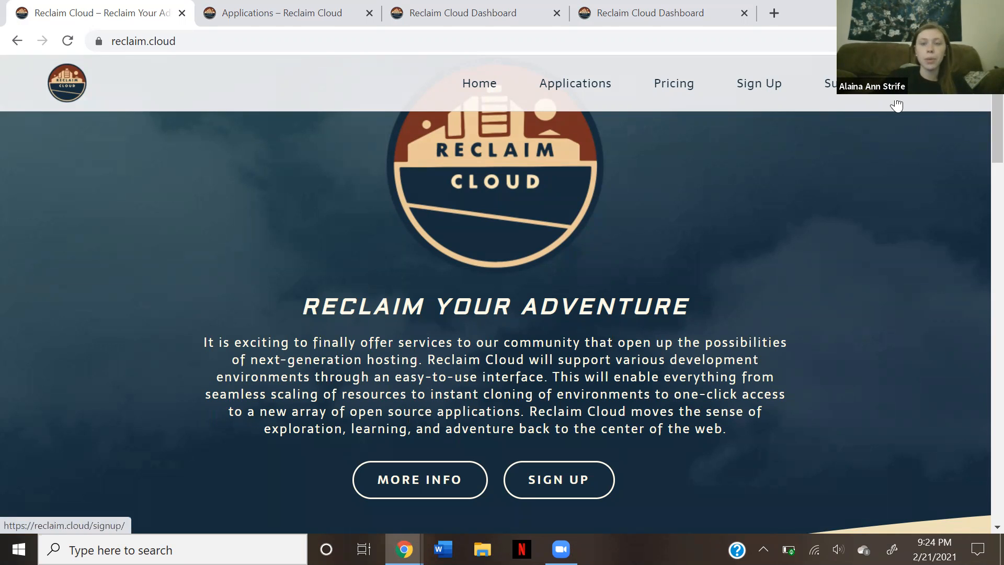
click(745, 93)
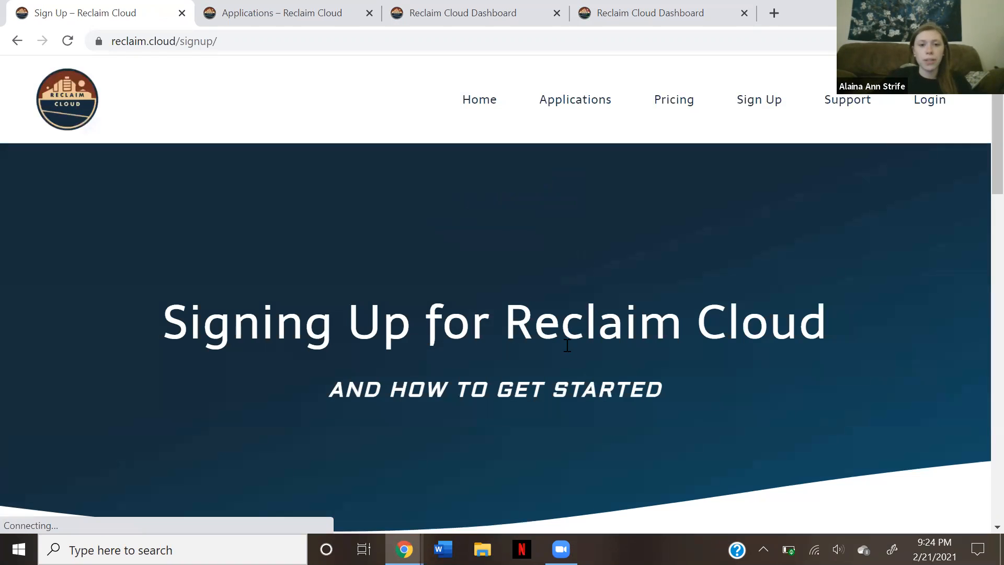
scroll(566, 345, down, 12)
scroll(566, 346, down, 2)
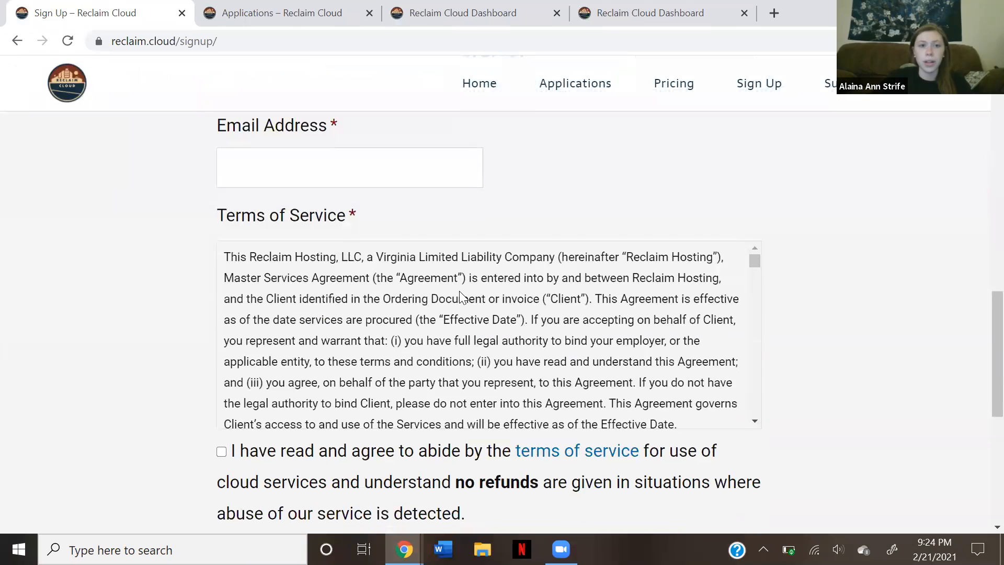
click(355, 172)
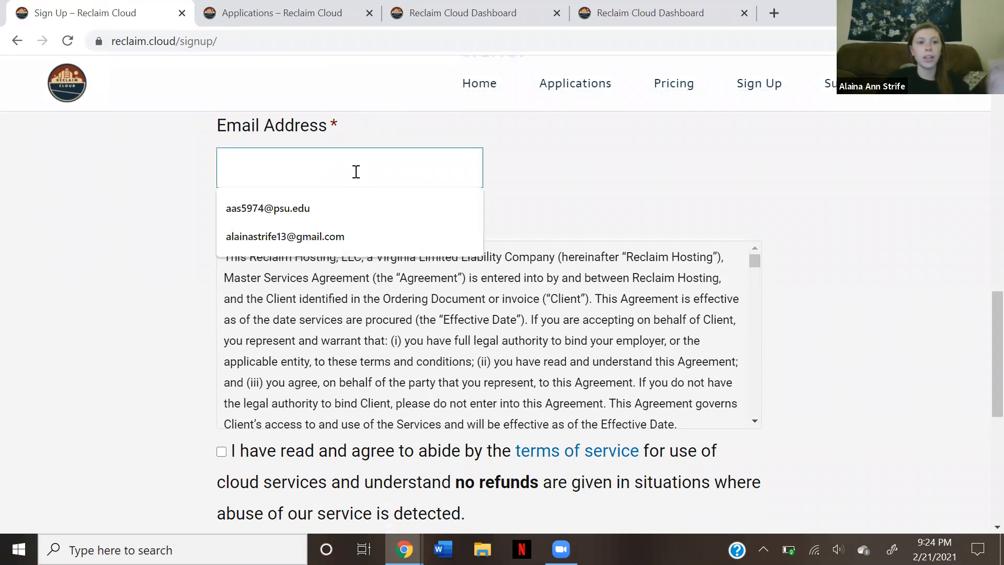
text(alainastrie)
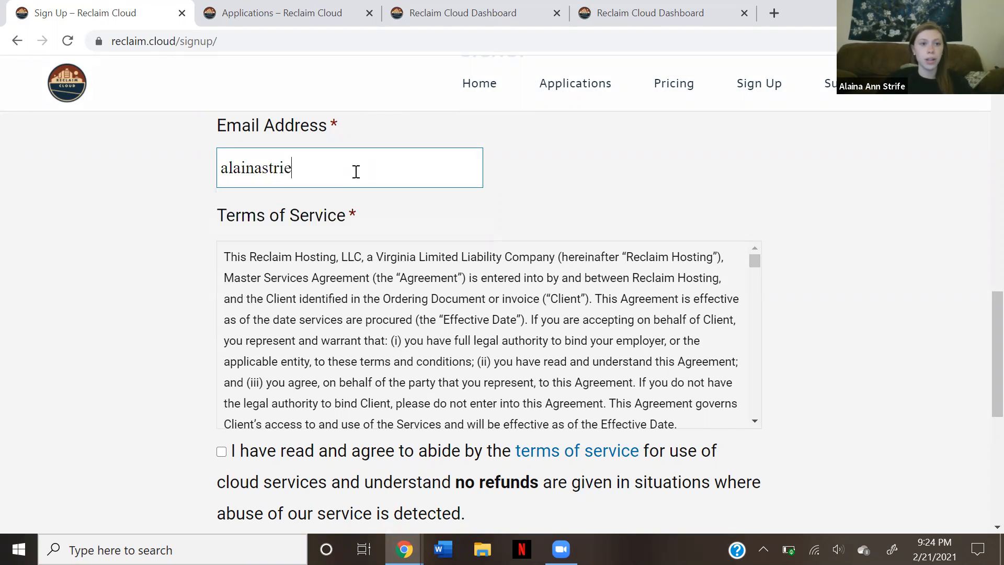
key(BackSpace)
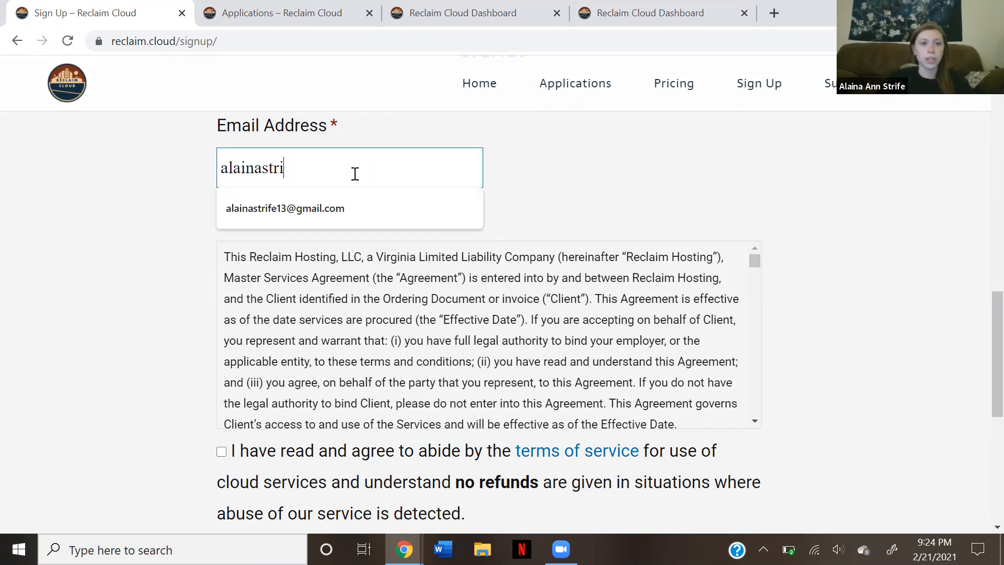
click(331, 207)
Step: Try to submit the sign-up form with the terms of service accepted and the CAPTCHA check completed
scroll(390, 344, down, 2)
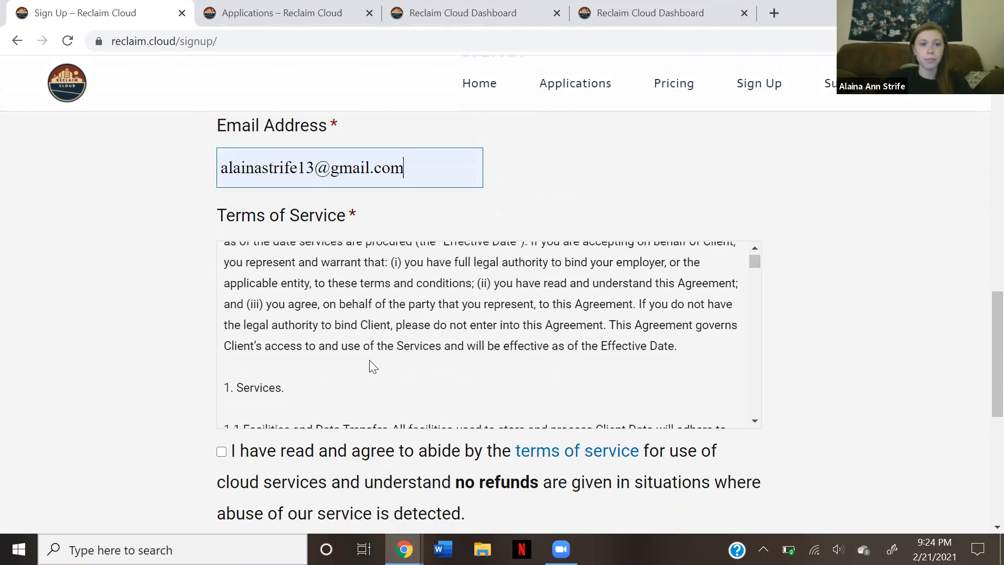
click(221, 452)
scroll(217, 457, down, 4)
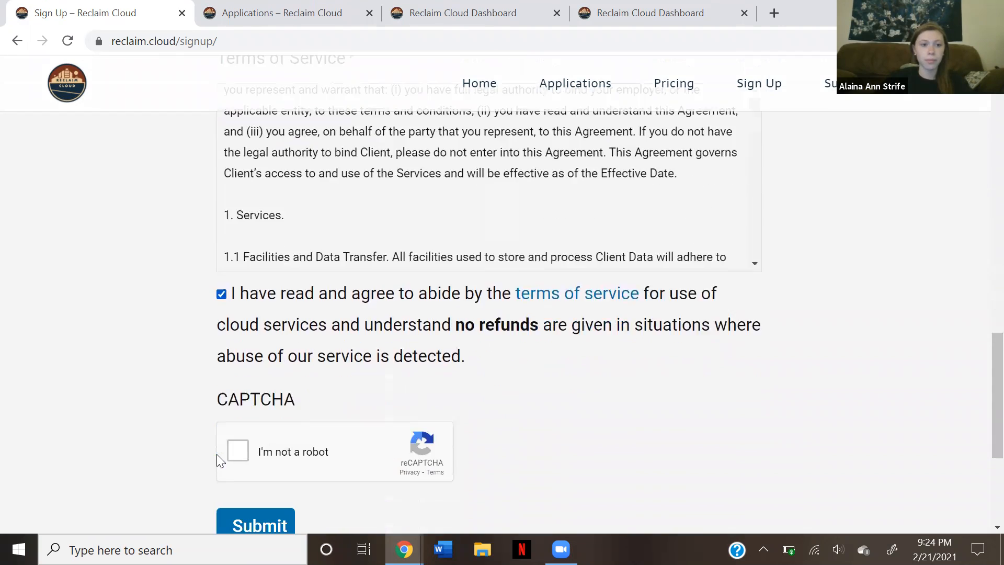
click(237, 408)
click(257, 481)
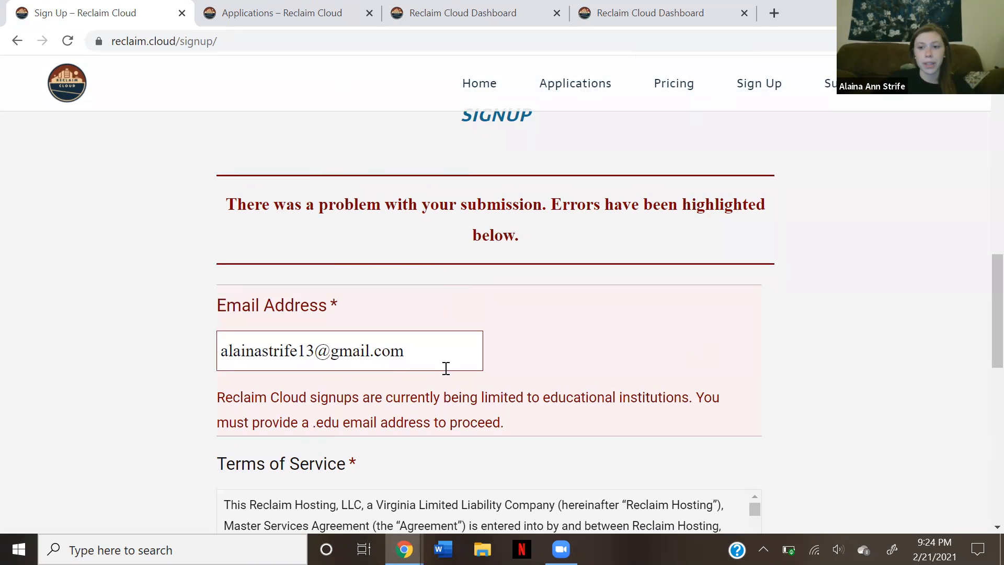
scroll(450, 353, down, 7)
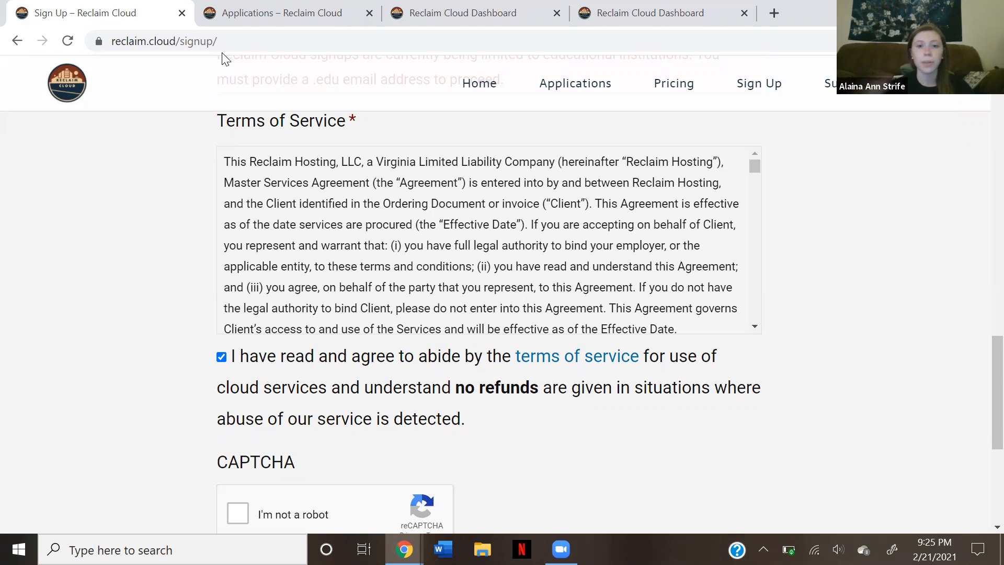
Step: Close the sign-up page and load the Reclaim Cloud Applications page
key(ctrl+w)
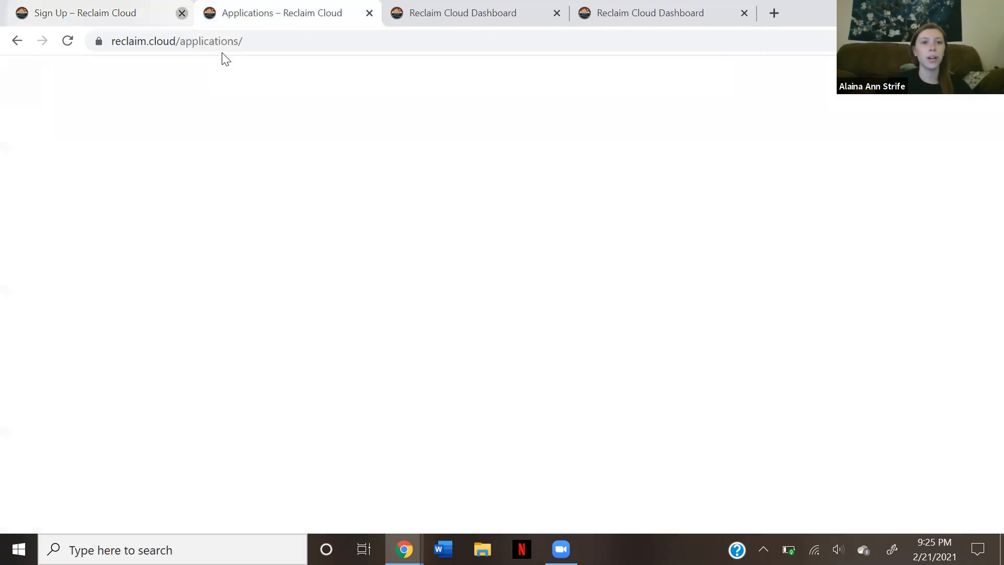
scroll(344, 228, up, 10)
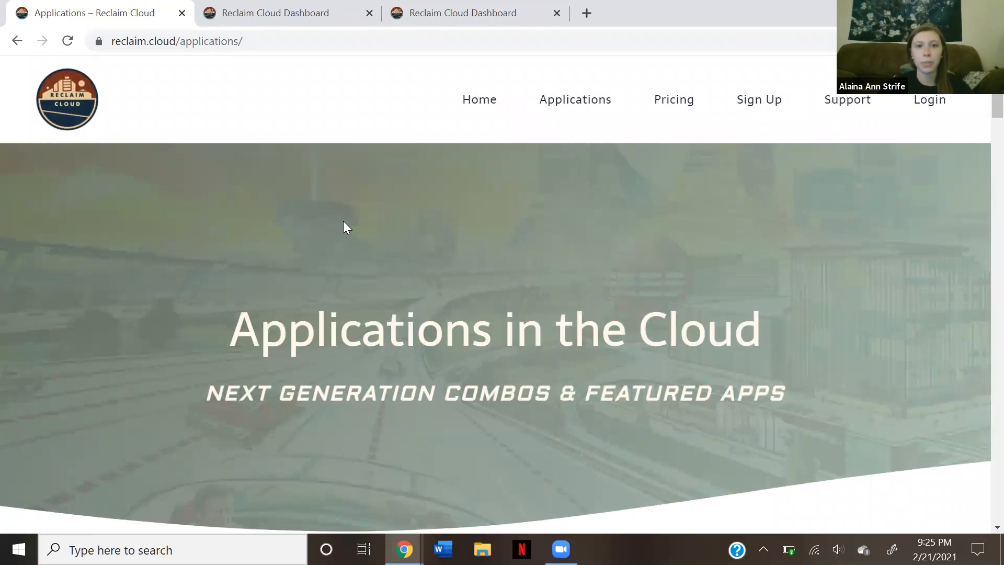
click(576, 104)
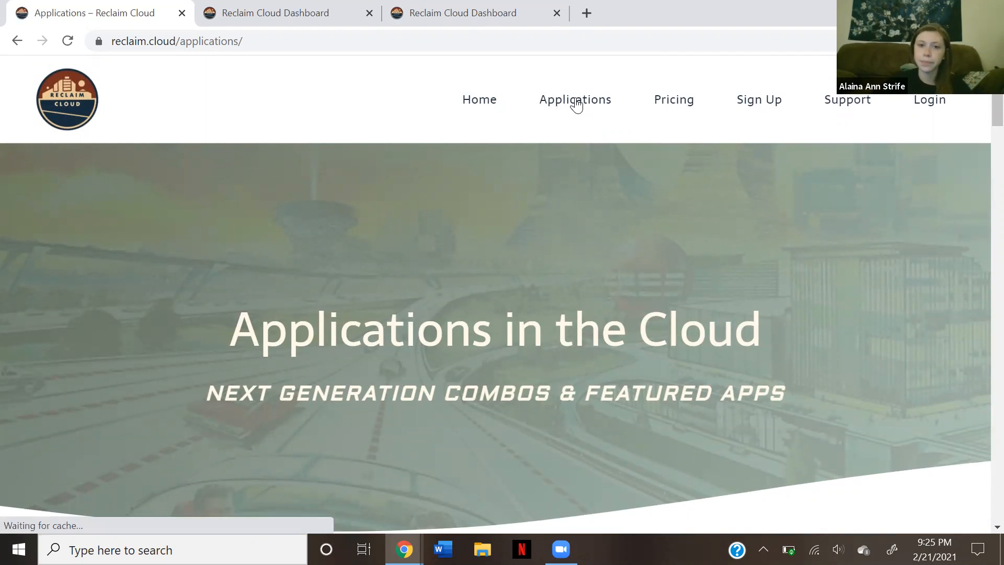
drag(422, 308, 635, 375)
scroll(513, 444, down, 1)
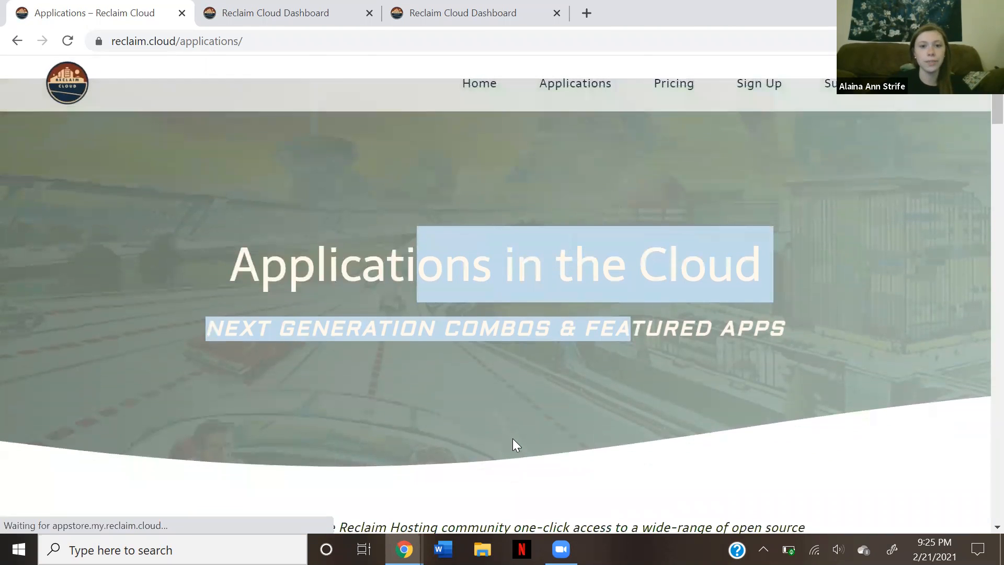
Step: Look through Reclaim's Featured Apps, including the Shiny Server description, and locate the DevOps Lab - GitLab Server application
scroll(513, 440, down, 12)
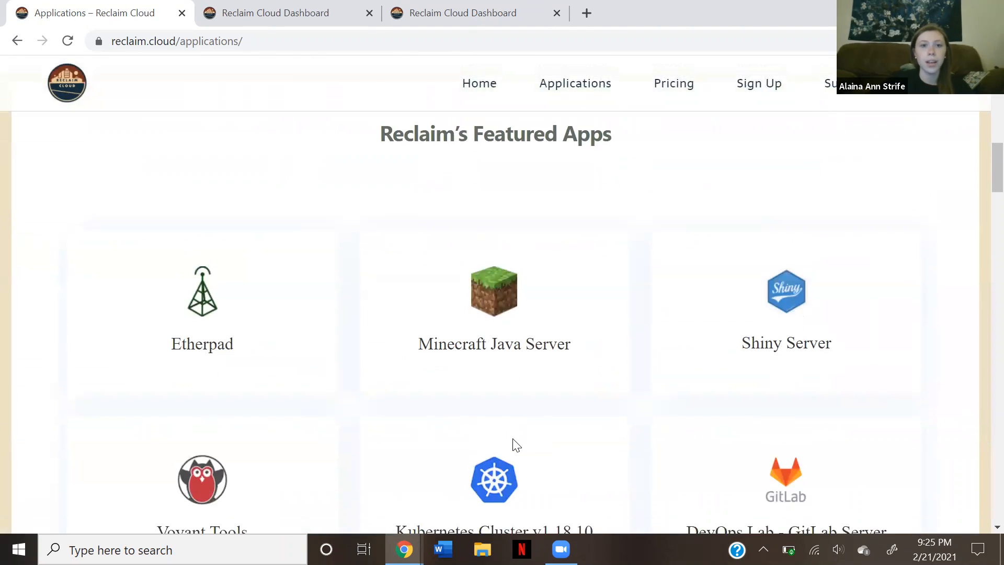
scroll(983, 235, down, 2)
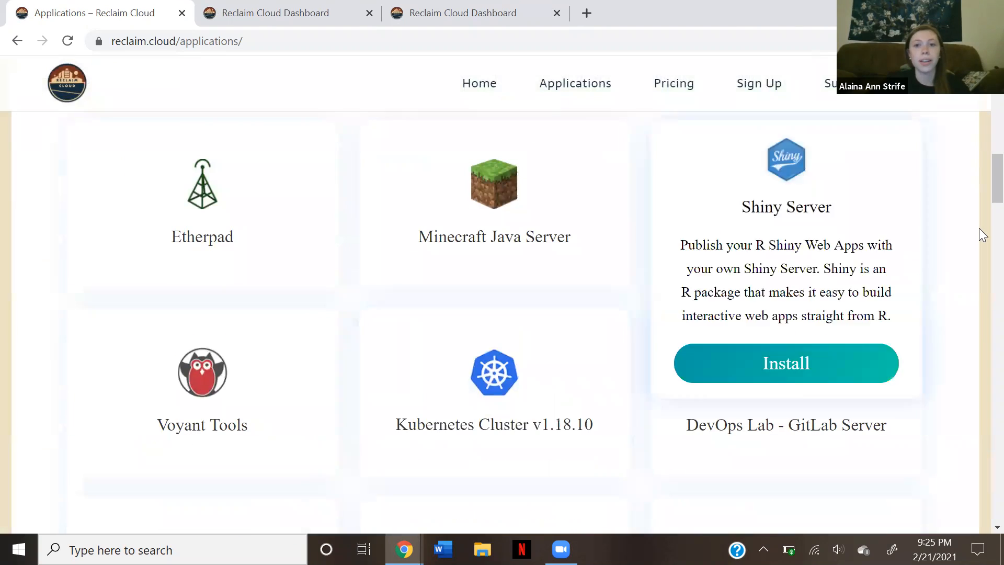
scroll(968, 245, down, 6)
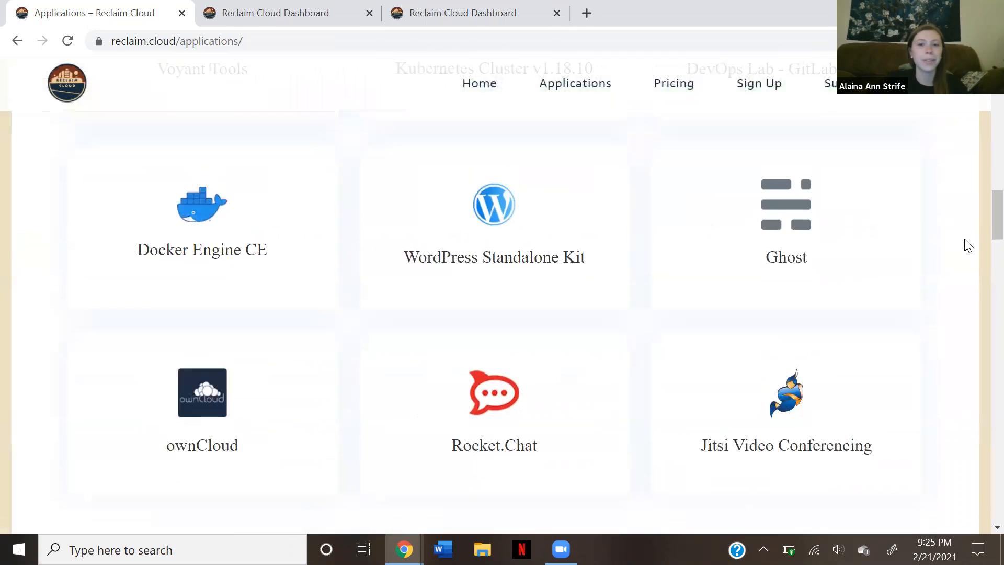
scroll(968, 245, up, 7)
scroll(968, 244, up, 3)
scroll(968, 245, down, 5)
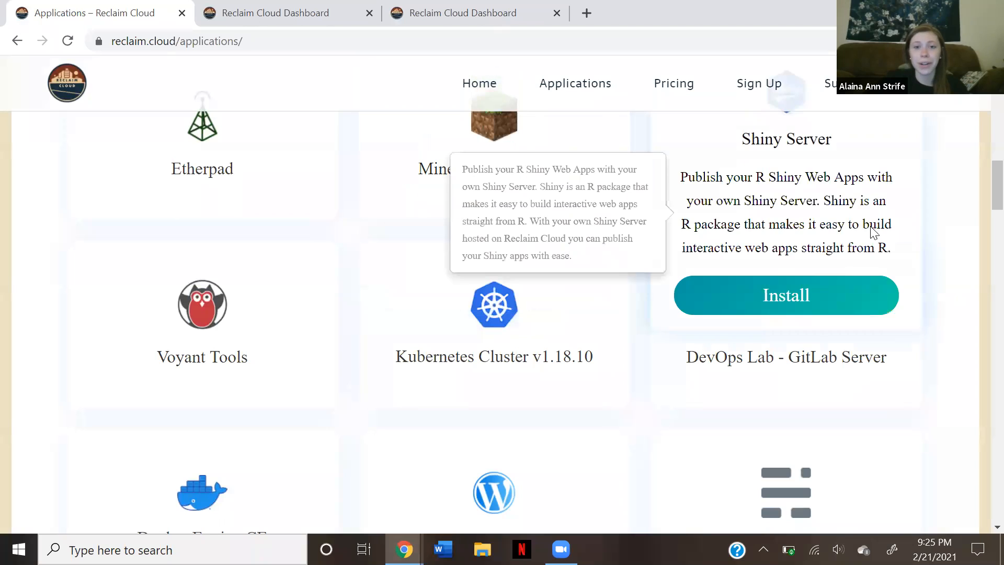
scroll(772, 439, down, 1)
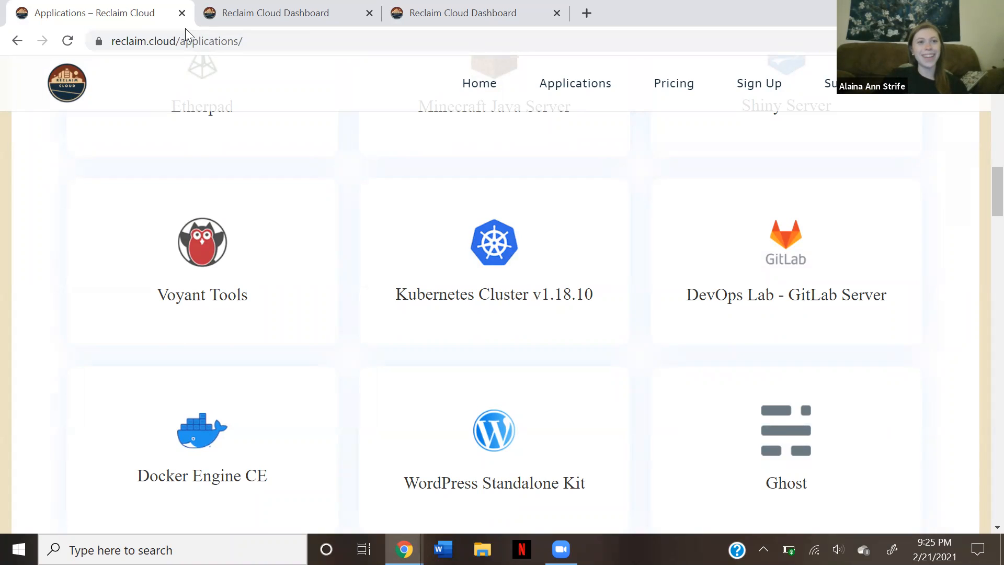
Step: Go to the dashboard with the GitLab Server deployment notice and review its URL, user name and password
click(346, 15)
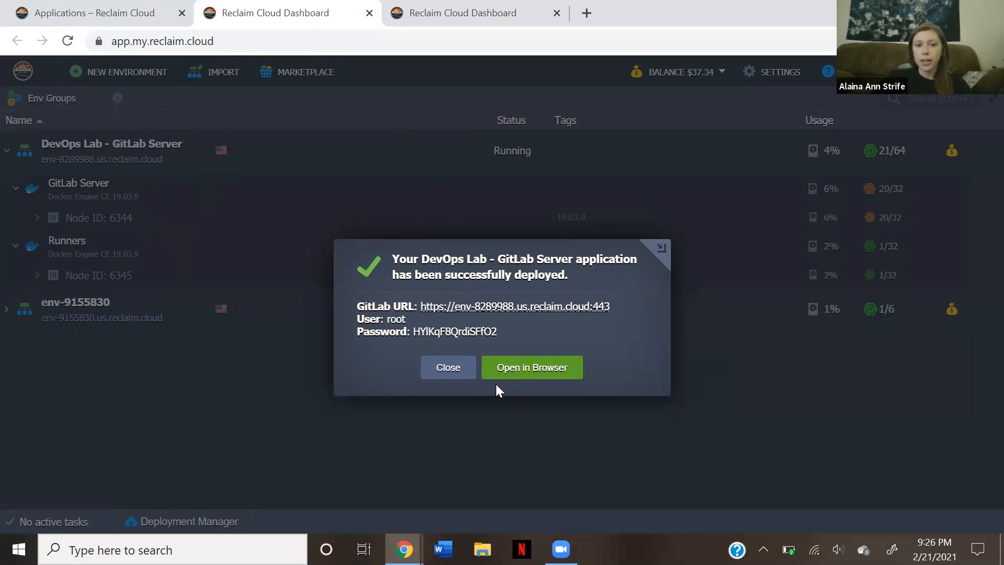
drag(610, 306, 419, 304)
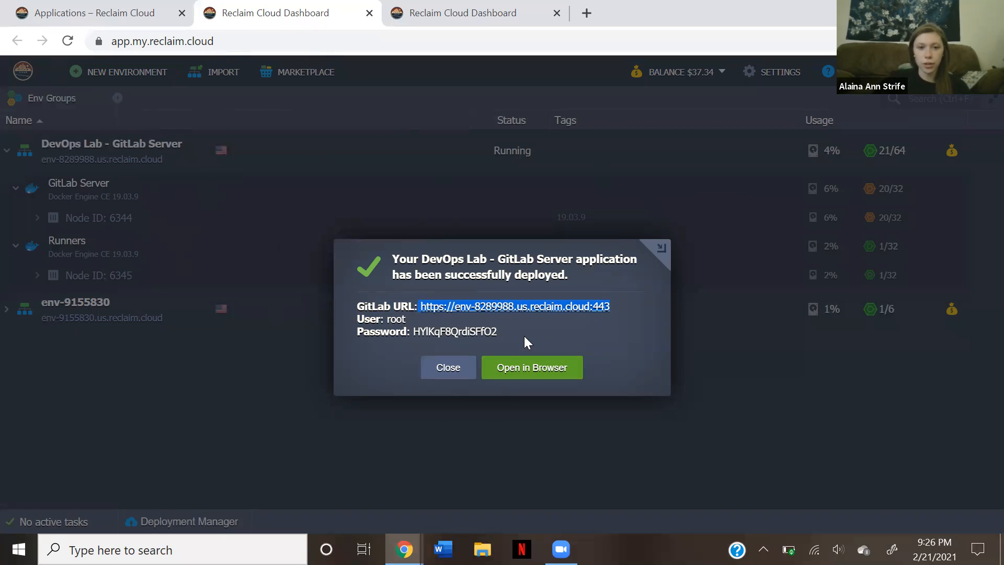
drag(500, 333, 385, 321)
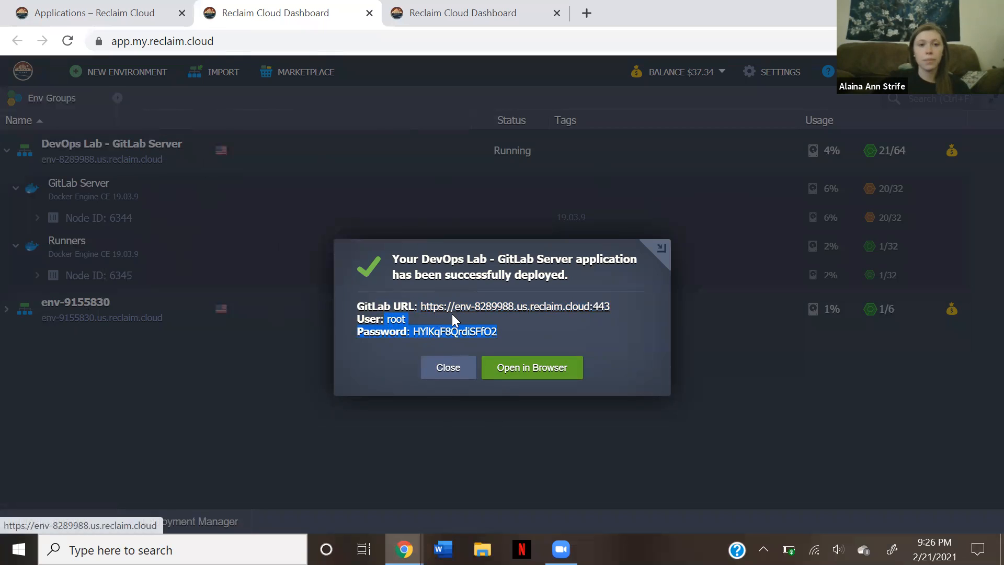
click(451, 327)
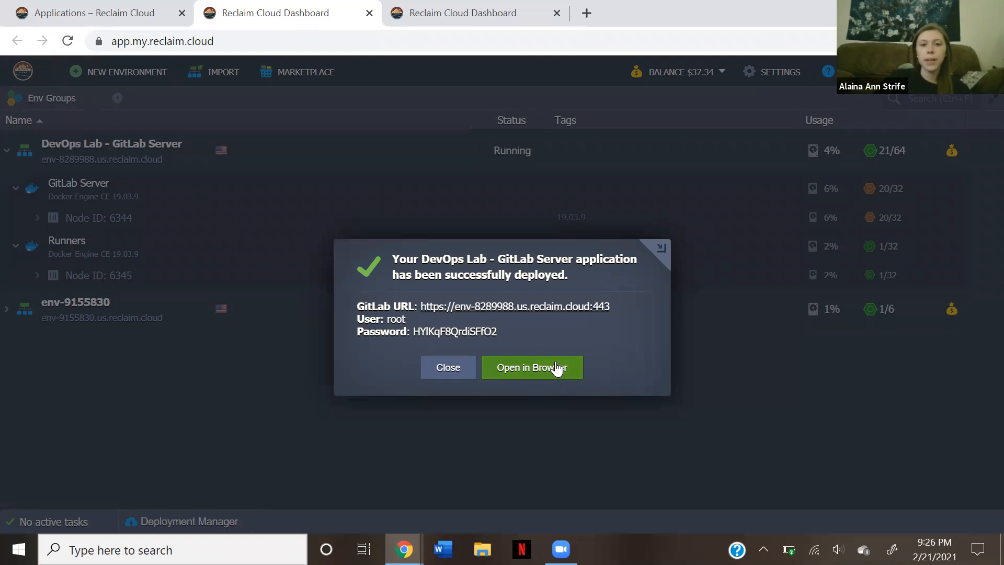
Step: Open the deployed GitLab Server in the browser and briefly consult the help article on its connection error
click(538, 375)
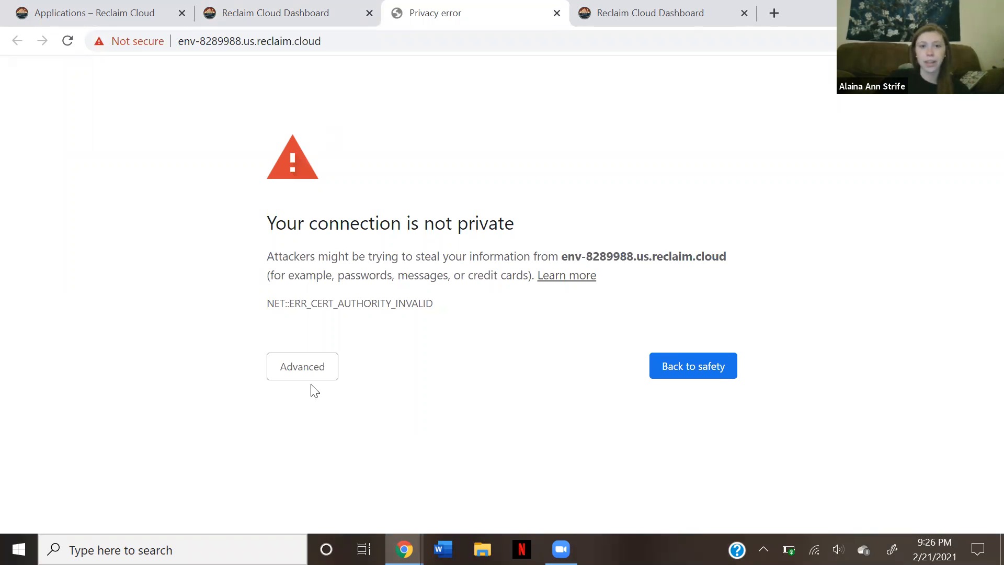
click(554, 281)
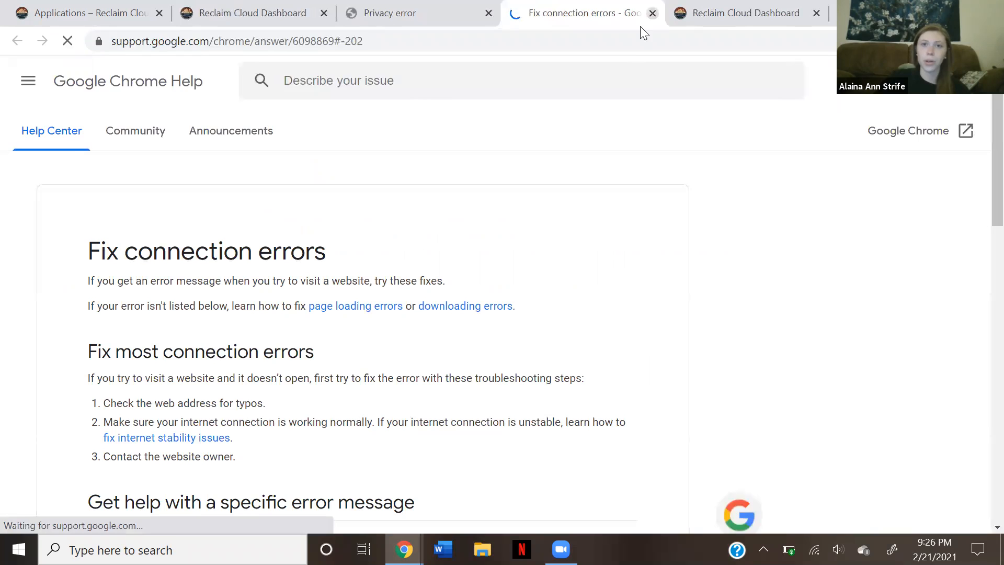
click(653, 12)
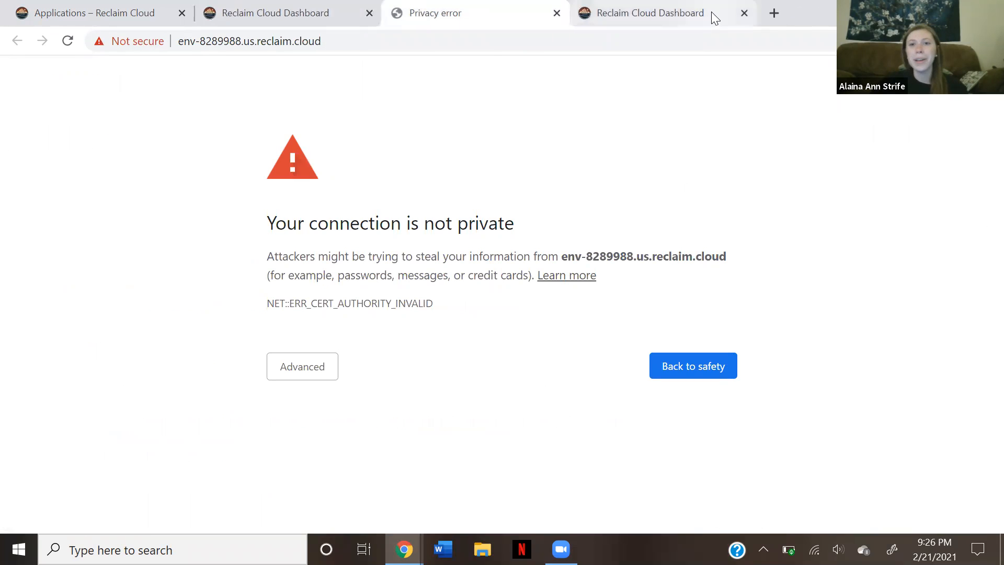
Step: In the other dashboard, change the DevOps Lab - GitLab Server topology to 32 reserved cloudlets for the GitLab Server node and apply it
click(712, 14)
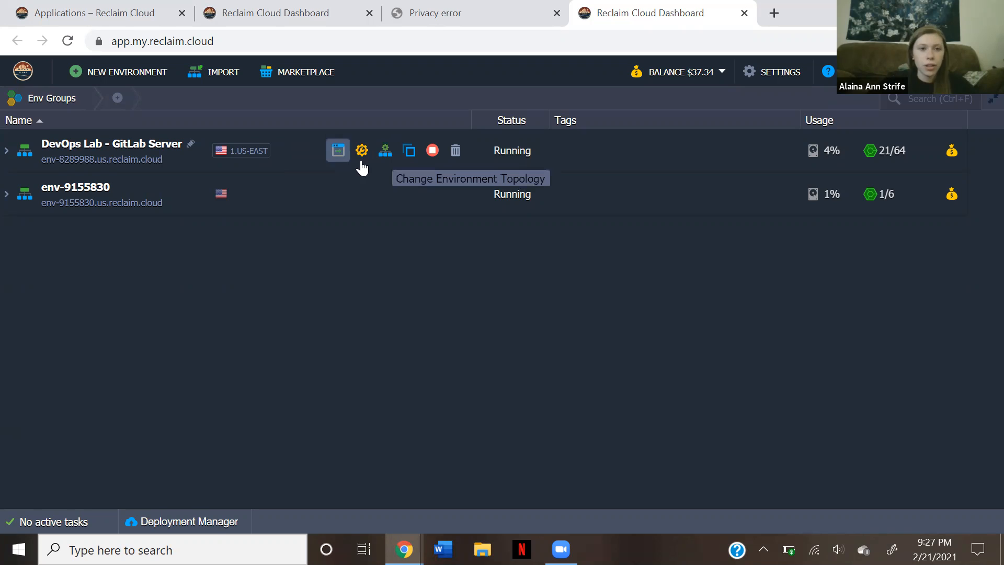
click(389, 159)
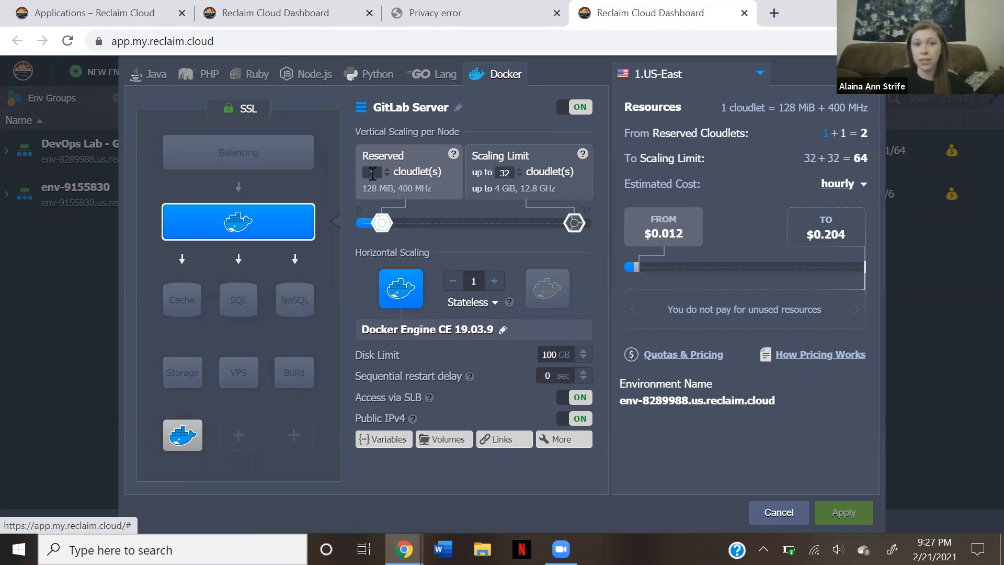
drag(380, 225, 269, 221)
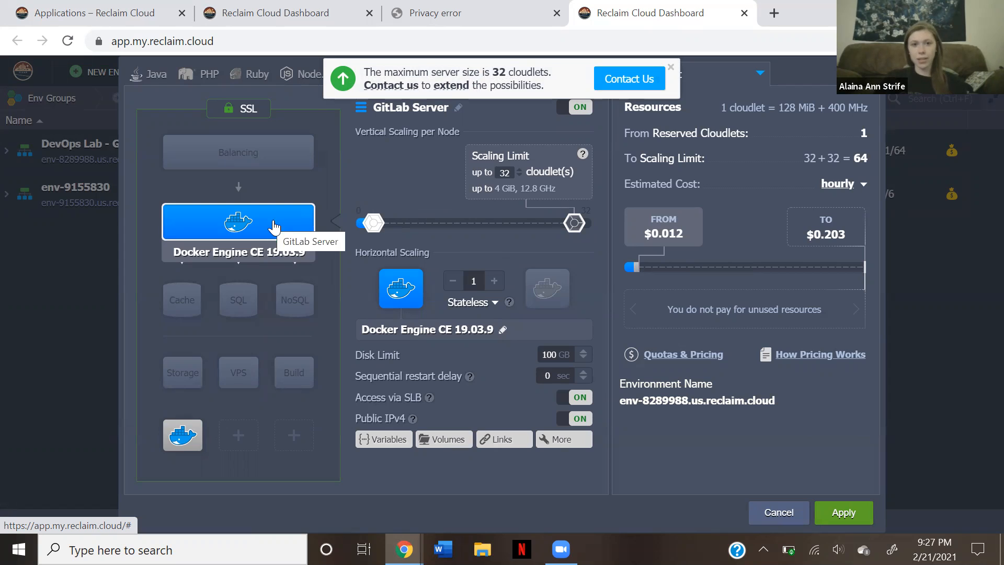
drag(373, 223, 619, 255)
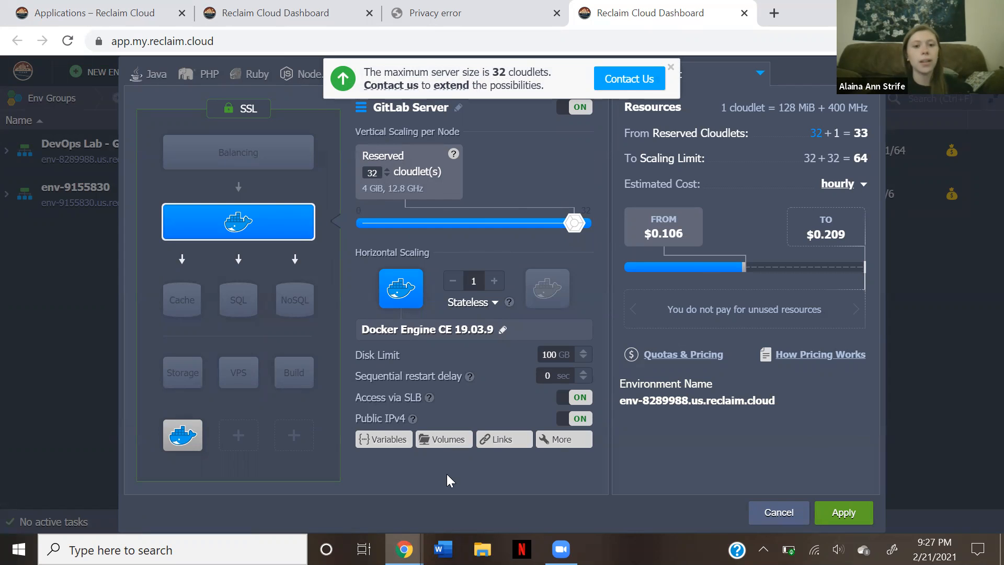
mouse_move(403, 549)
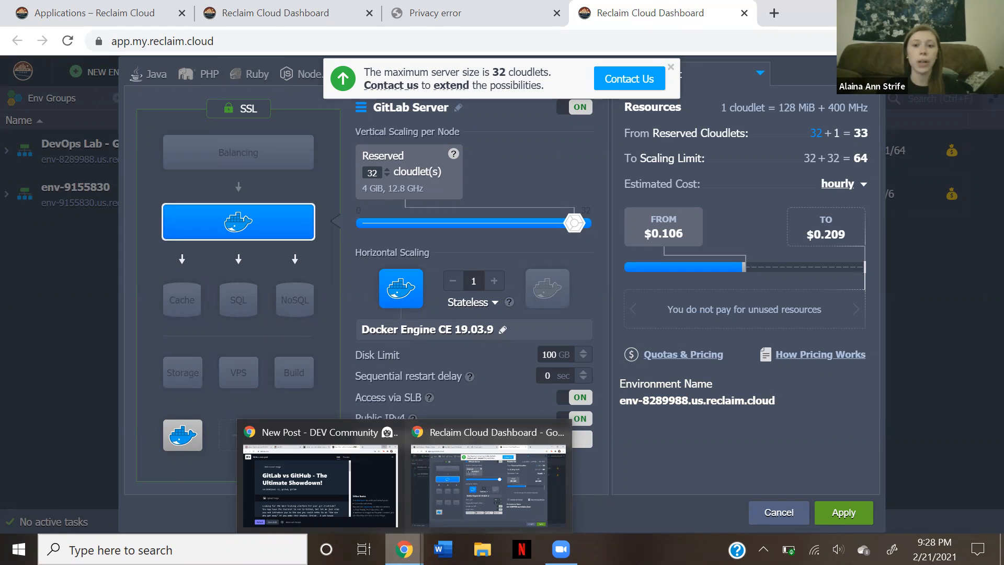
click(827, 517)
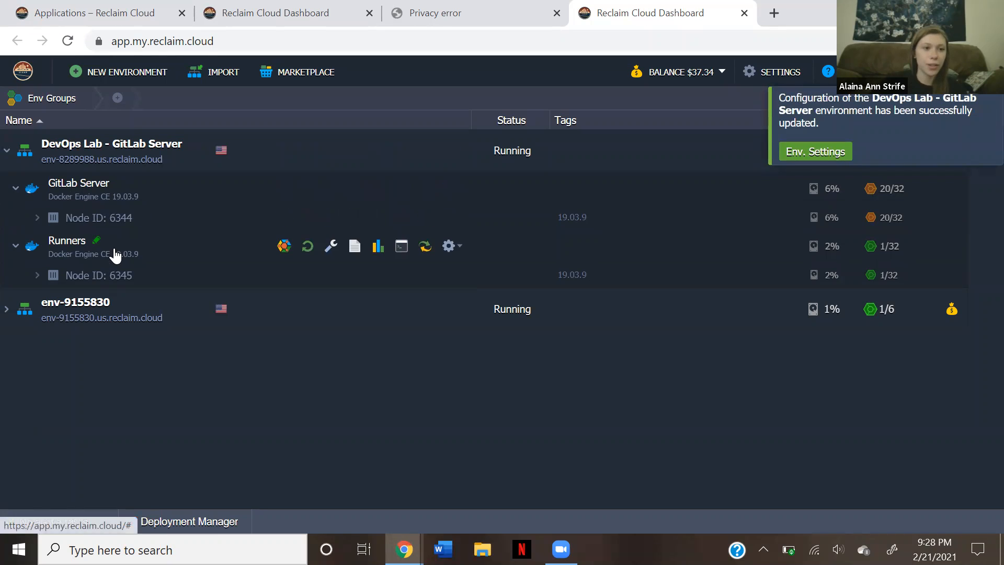
Step: Collapse and re-expand the DevOps Lab - GitLab Server environment to view its GitLab Server and Runners nodes
click(6, 152)
click(7, 152)
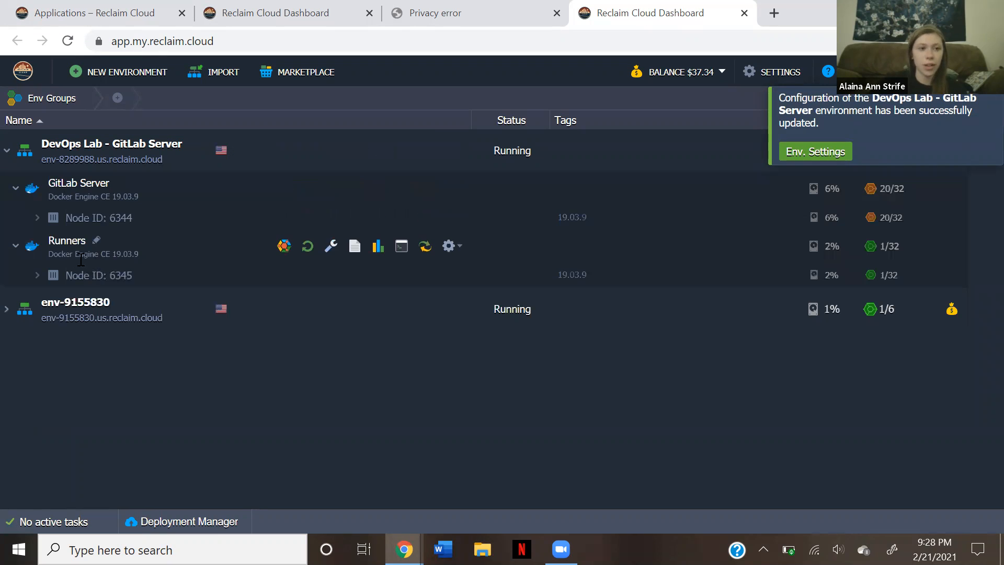